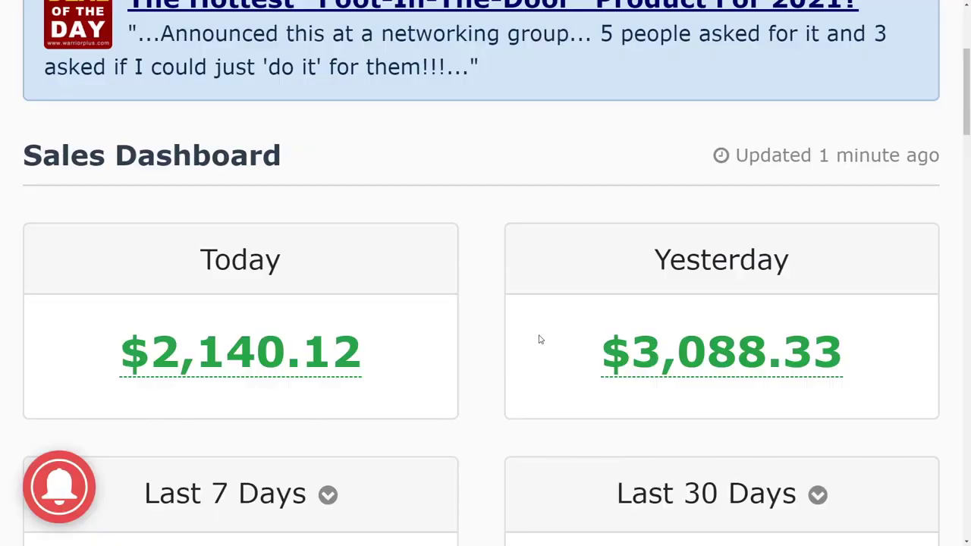
Leave the WarriorPlus sales dashboard and bring up the Enroll website's sign-up page
mouse_move(669, 351)
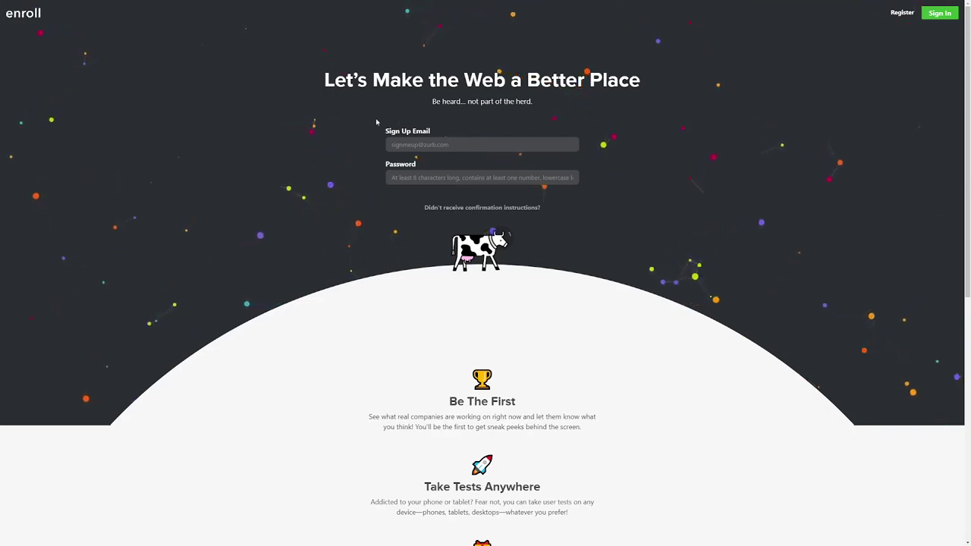
drag(327, 80, 671, 90)
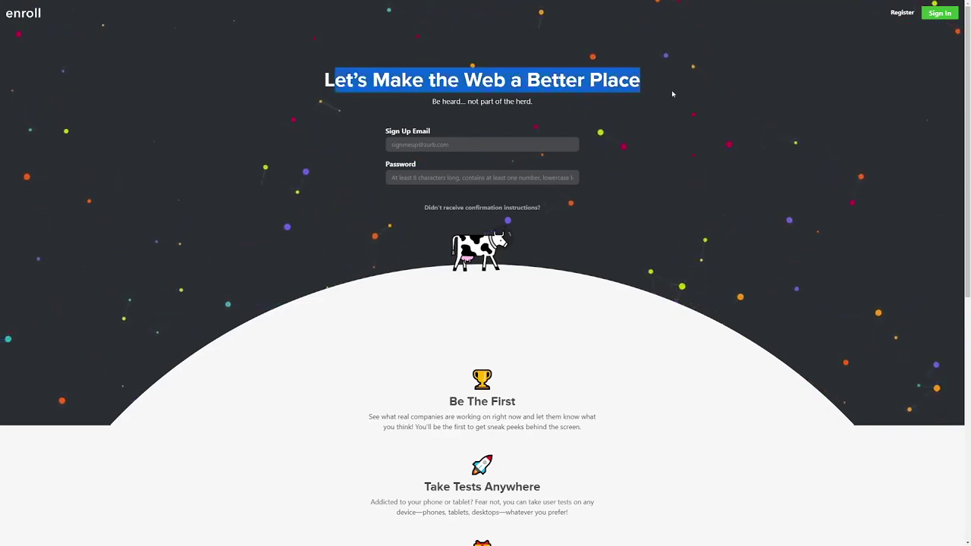
click(671, 90)
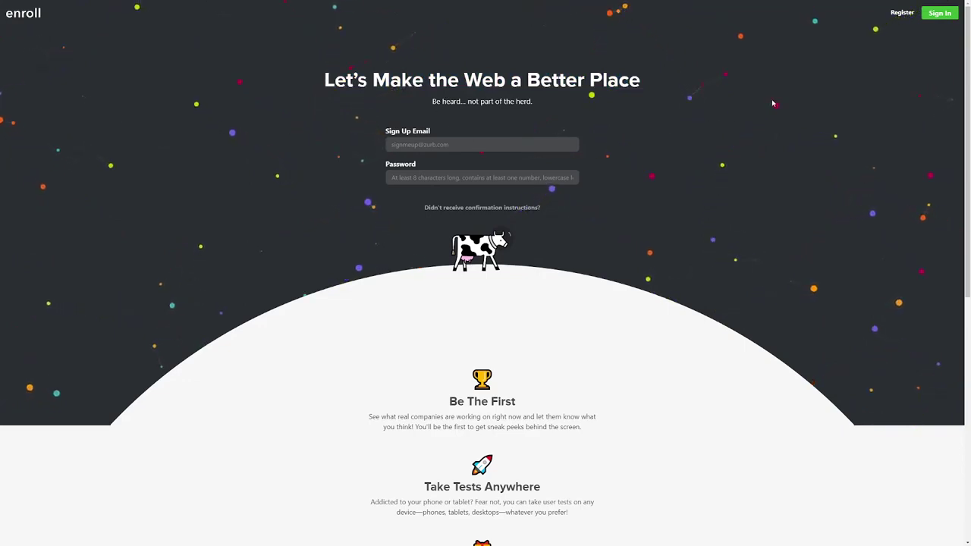
scroll(775, 101, down, 1)
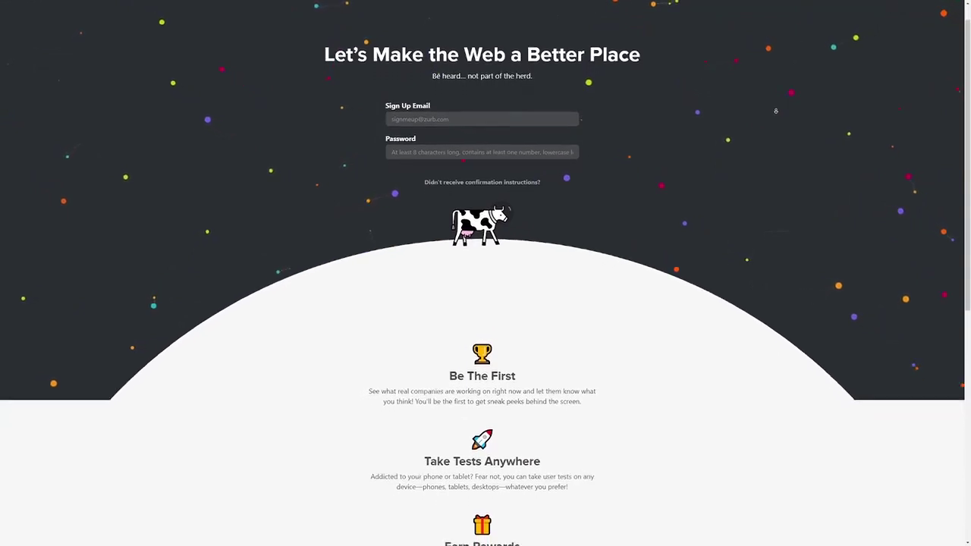
scroll(776, 113, down, 2)
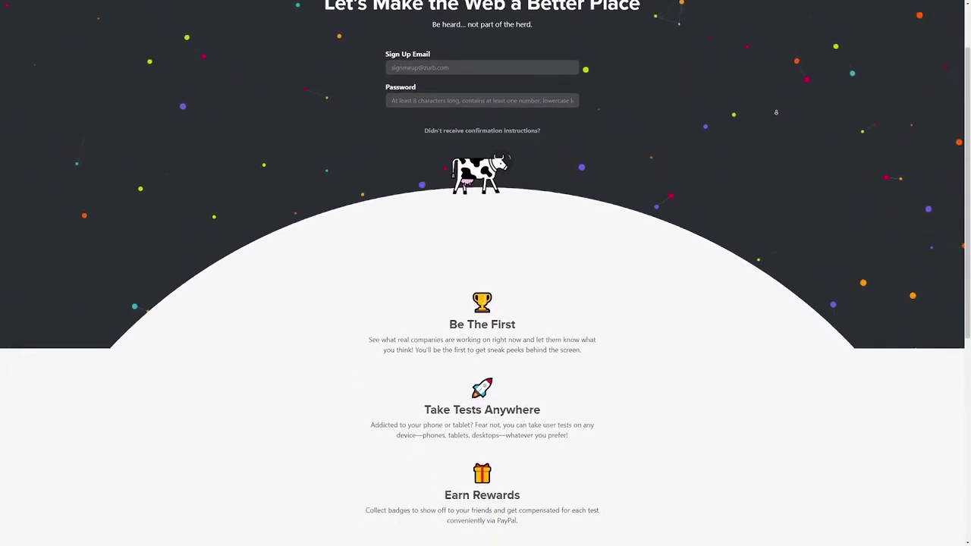
scroll(776, 112, down, 2)
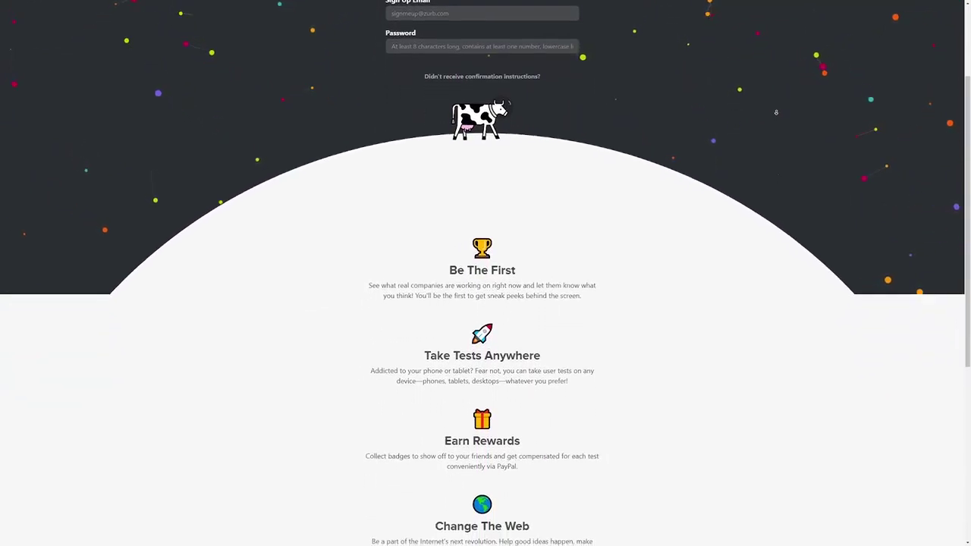
scroll(776, 113, down, 2)
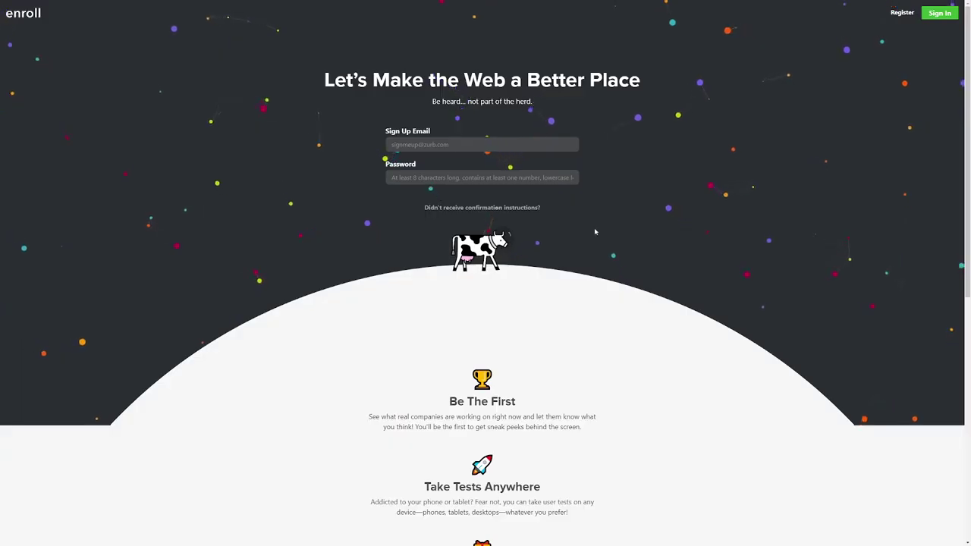
click(903, 15)
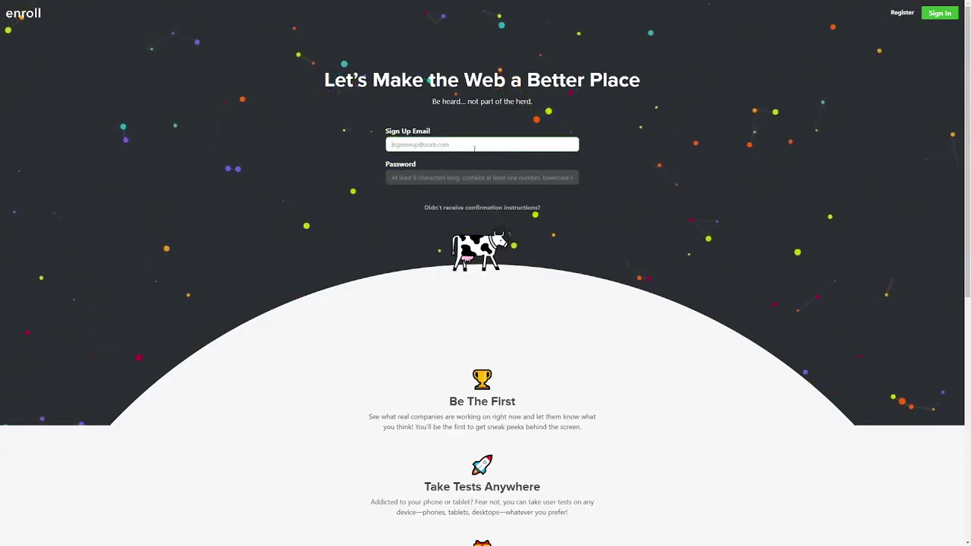
Finish the email entry and move on to the account password field
click(472, 177)
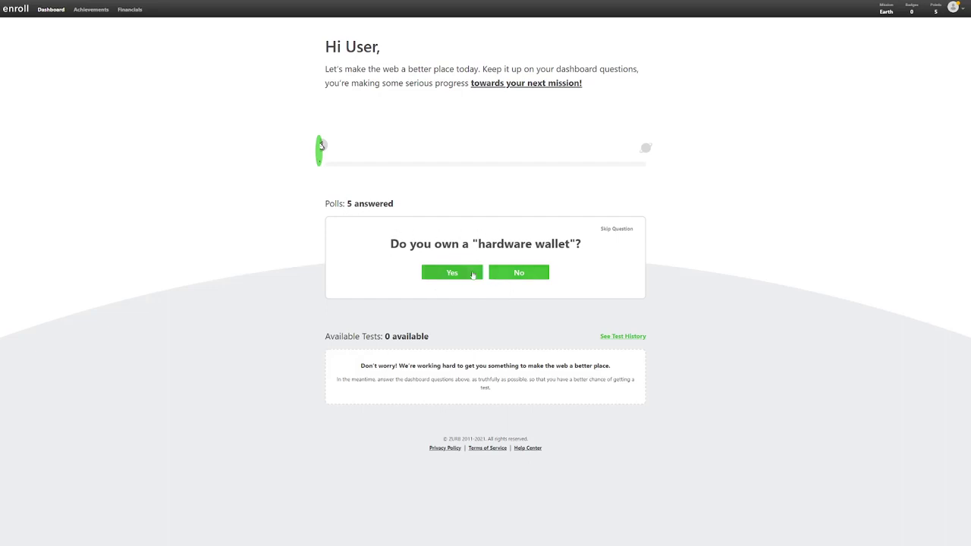
Answer the hardware wallet, staying active, bra-shopping and military family polls, Yes to wallet and military
click(468, 275)
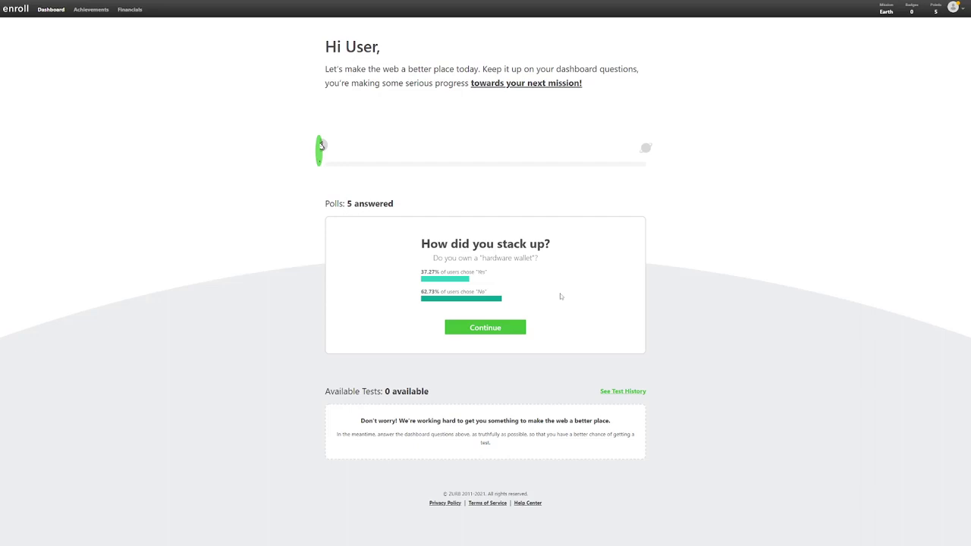
click(500, 328)
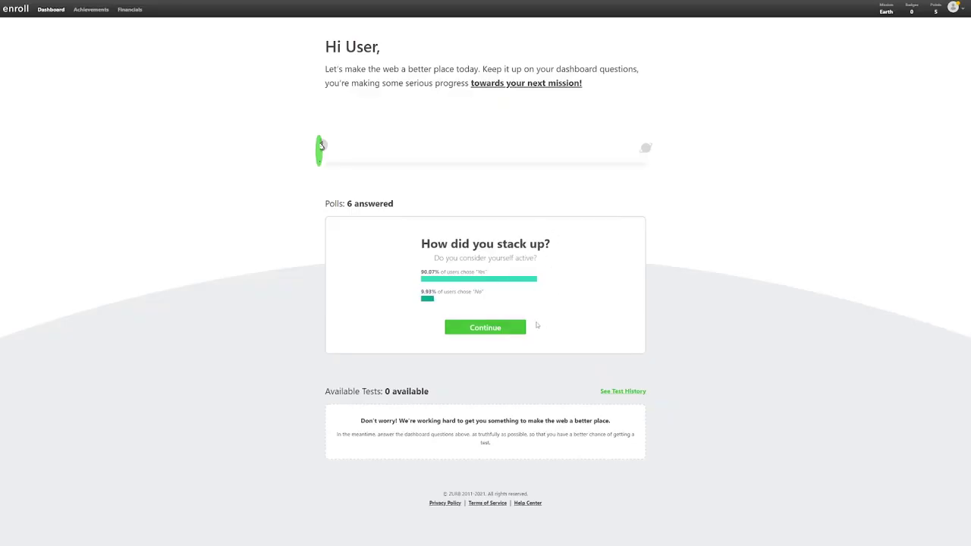
click(514, 328)
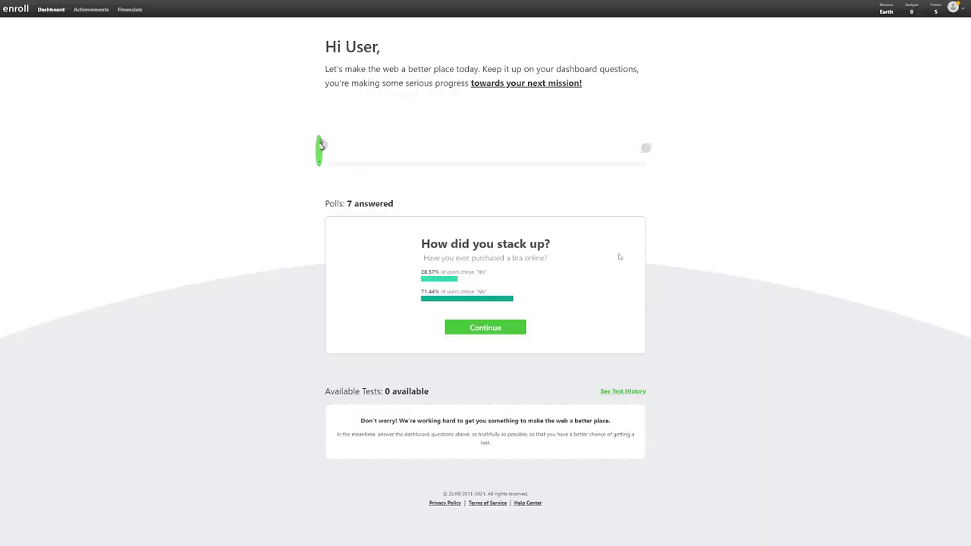
click(495, 328)
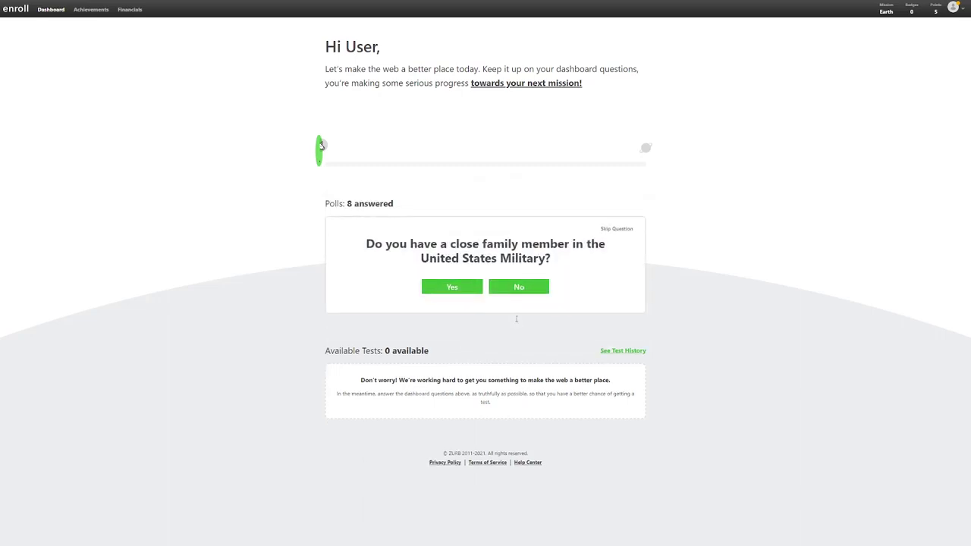
click(465, 293)
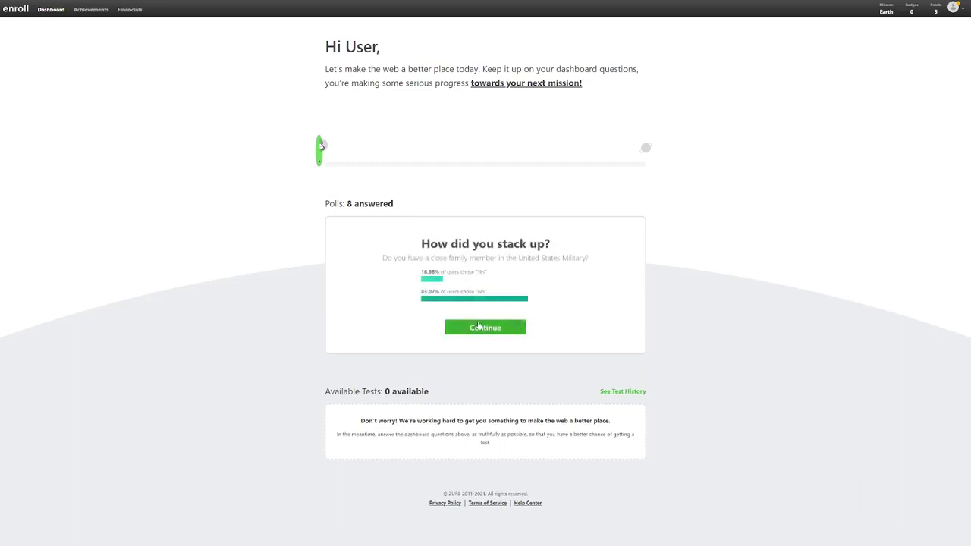
click(490, 329)
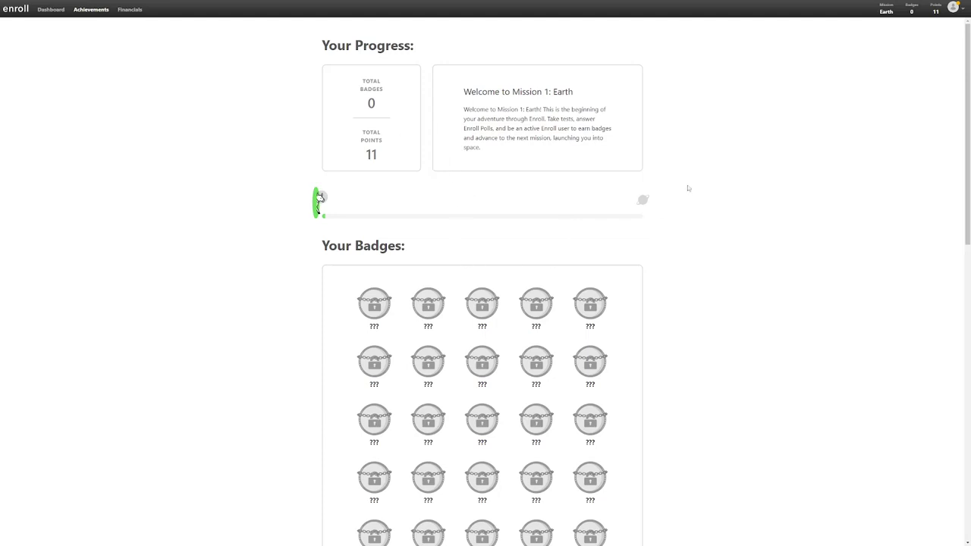
Review the Achievements progress panel and the Mission 1: Earth welcome paragraph
scroll(774, 125, down, 10)
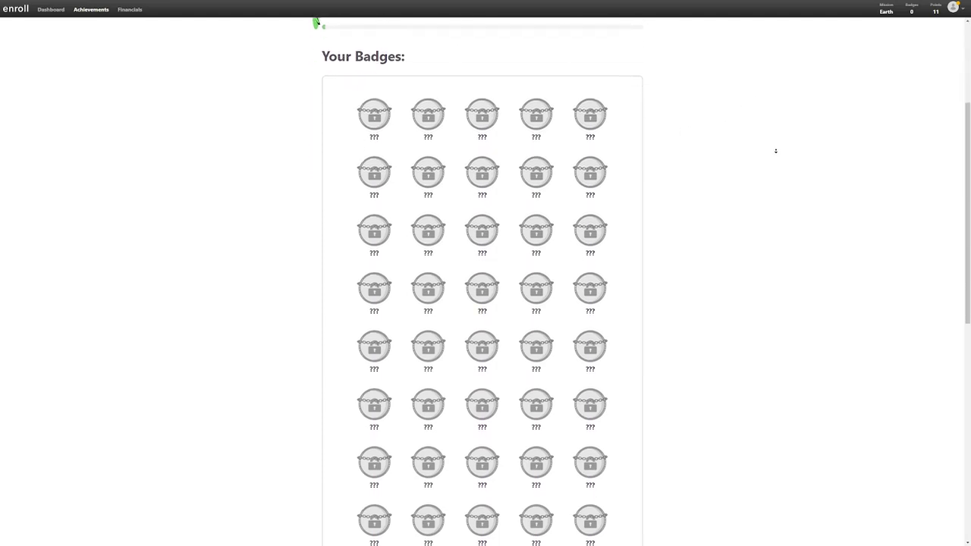
scroll(777, 128, up, 10)
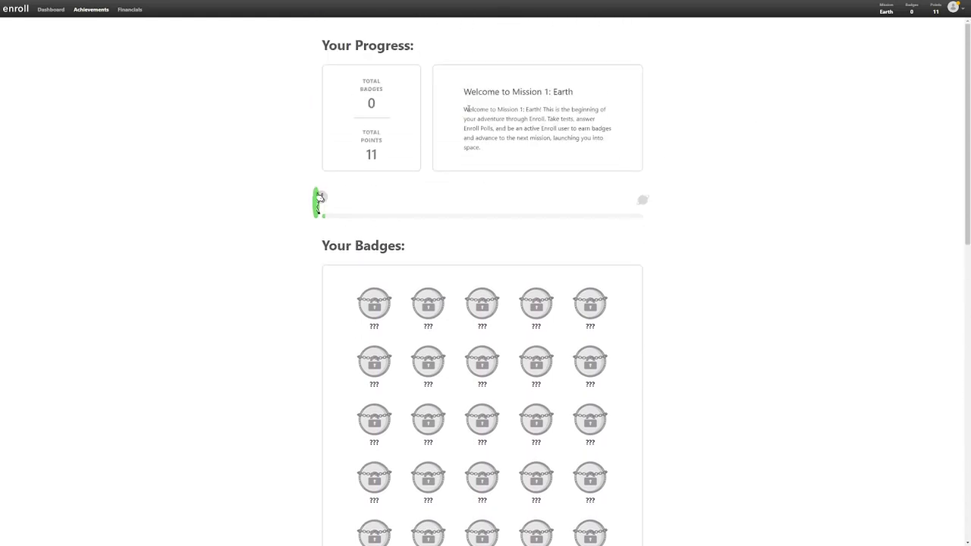
drag(468, 109, 530, 155)
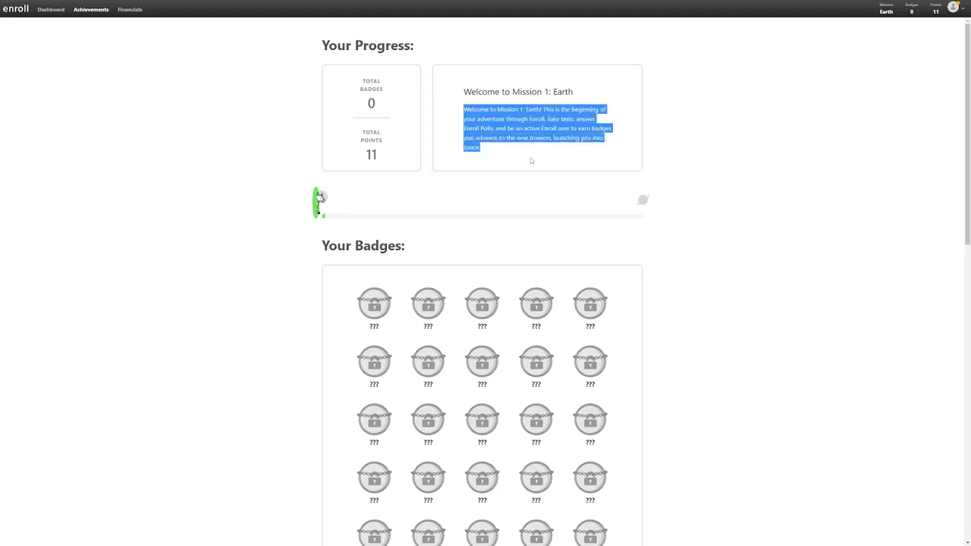
click(532, 160)
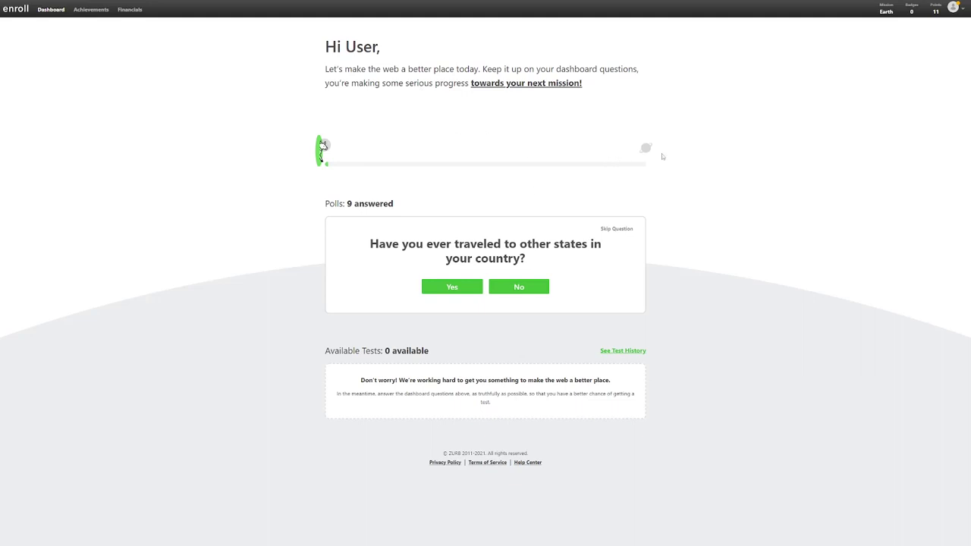
In Test Preferences, toggle the device tiles so Mobile, Tablet and Desktop all end enabled, then review notifications
click(962, 13)
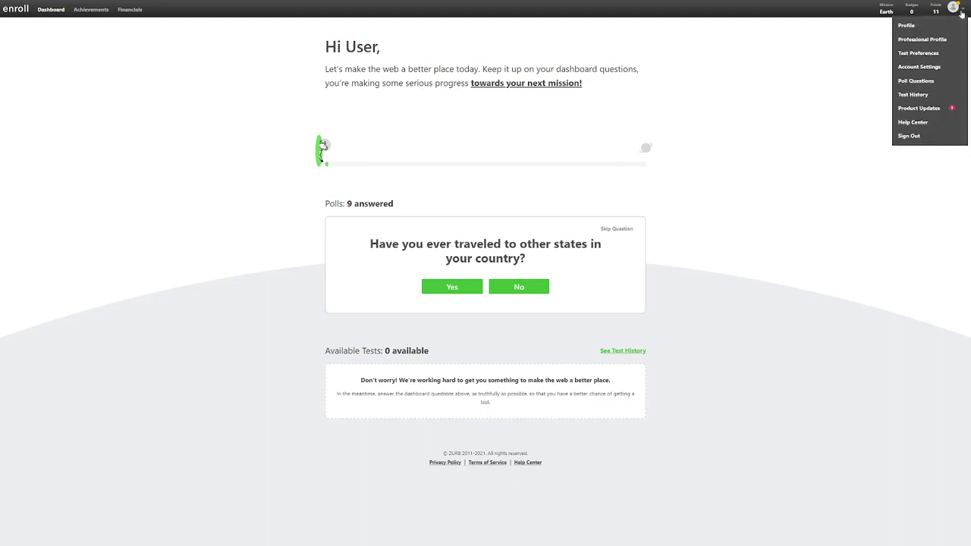
click(920, 56)
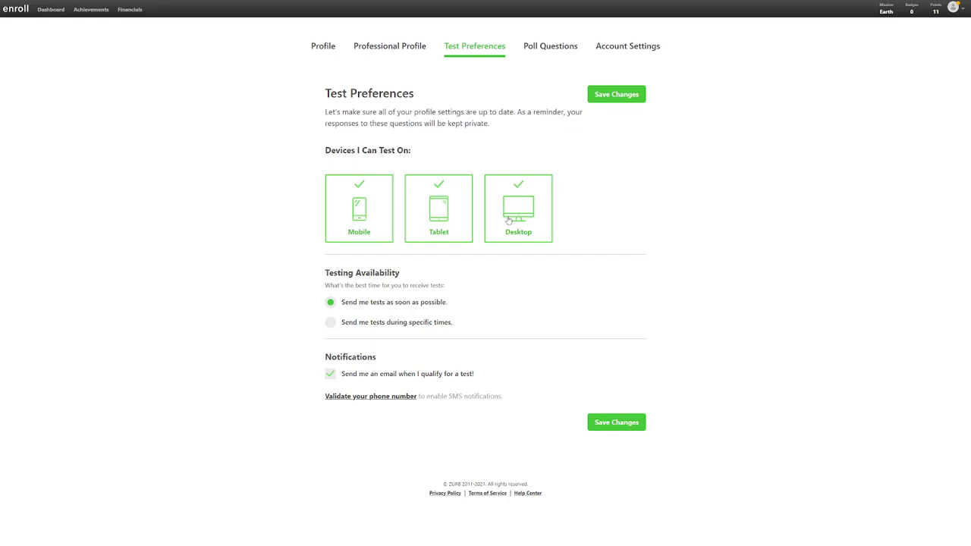
click(356, 210)
click(436, 209)
click(493, 209)
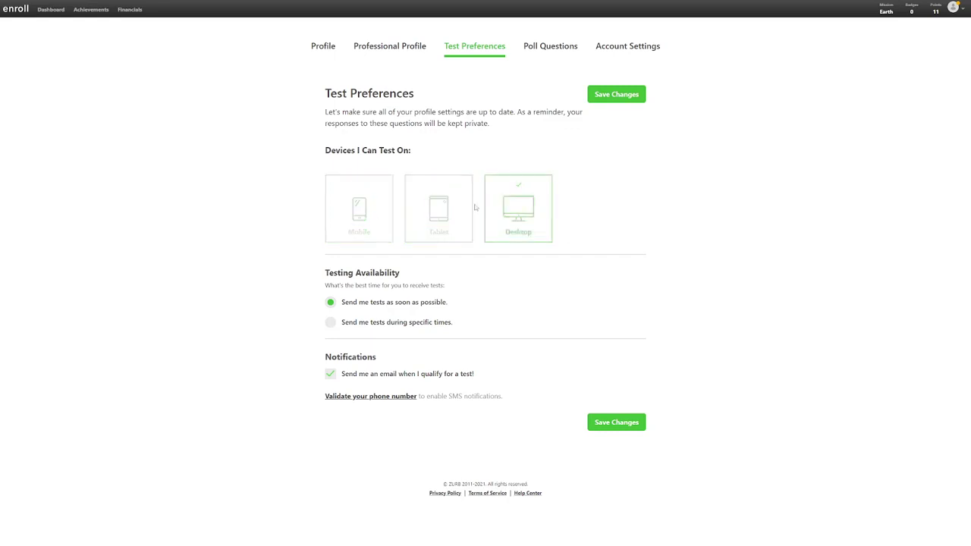
click(440, 209)
click(374, 212)
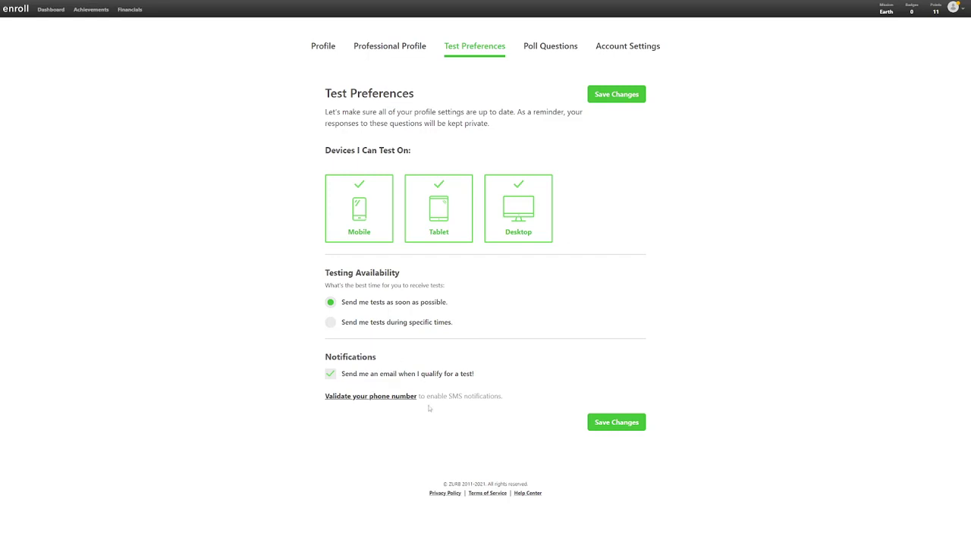
drag(428, 398, 503, 396)
click(502, 367)
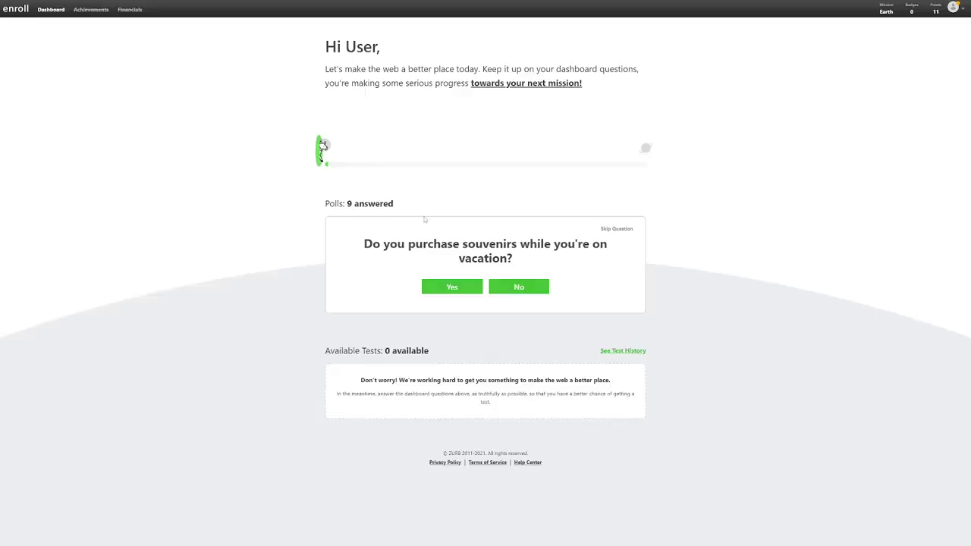
Answer Yes to the souvenirs and online shopper polls, continuing past each results card
drag(392, 236, 541, 260)
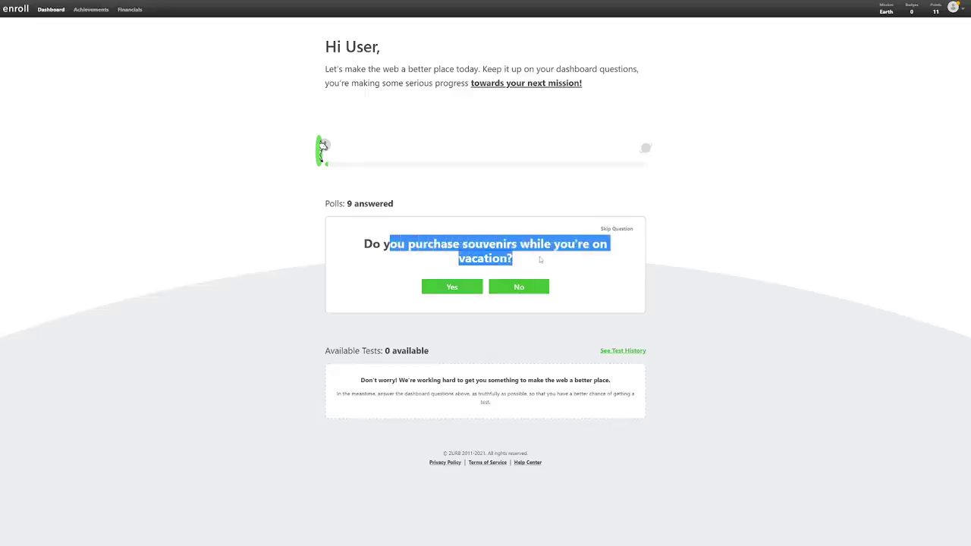
click(541, 260)
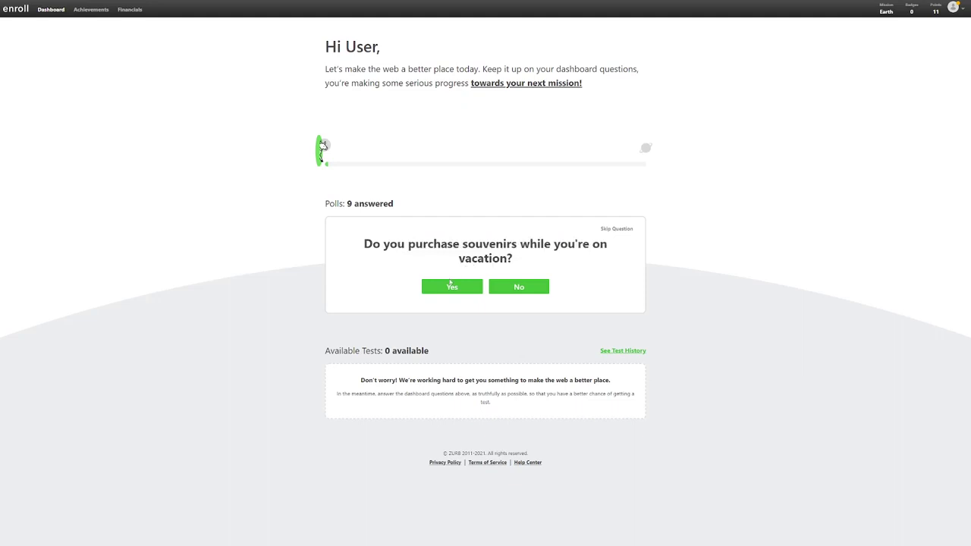
click(450, 284)
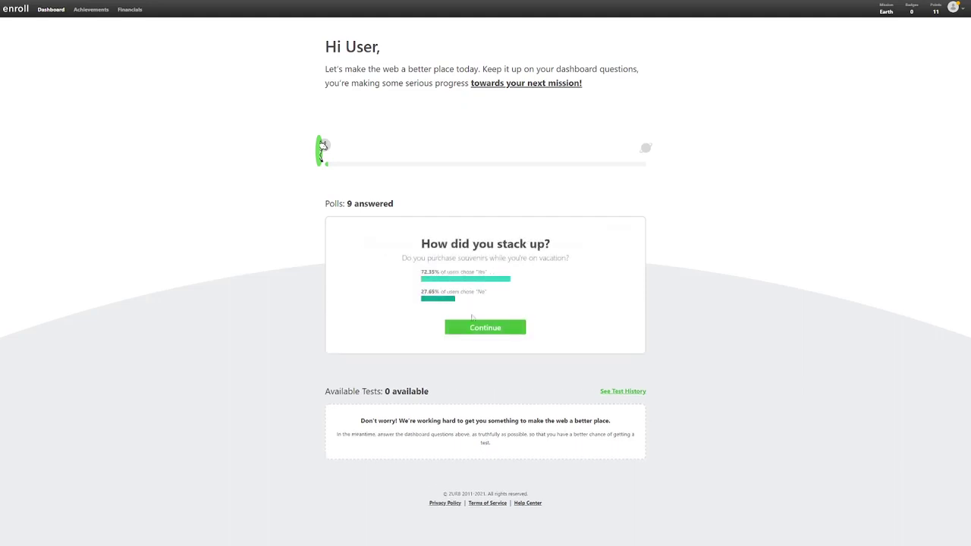
click(473, 326)
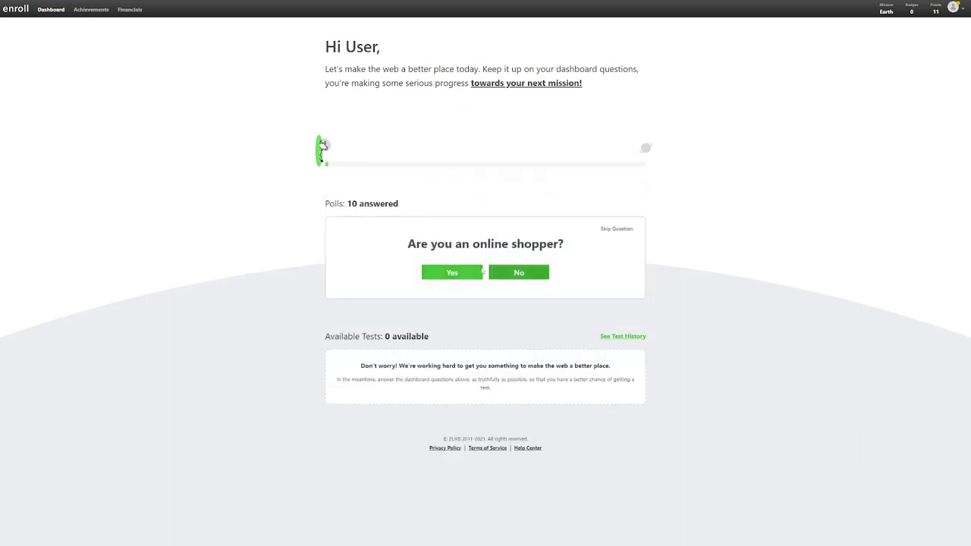
click(466, 271)
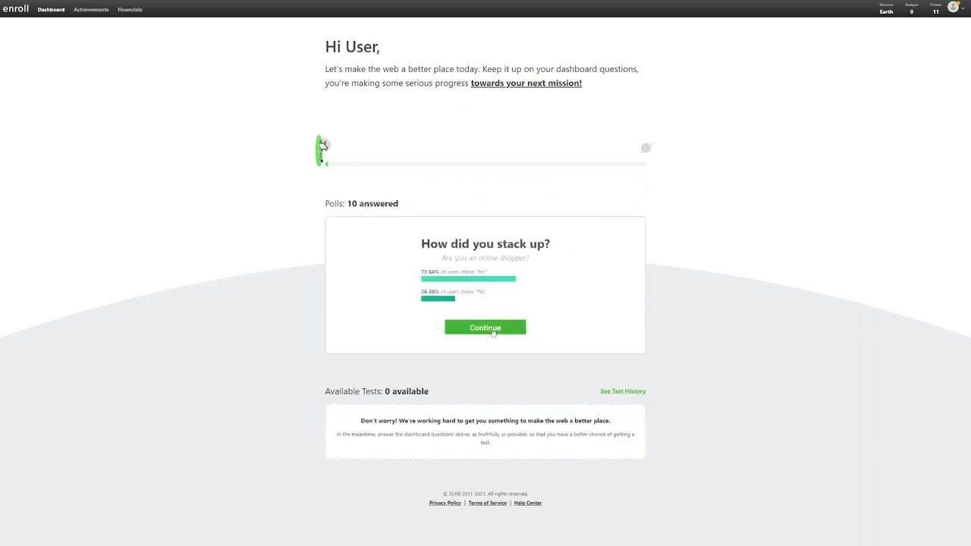
click(493, 332)
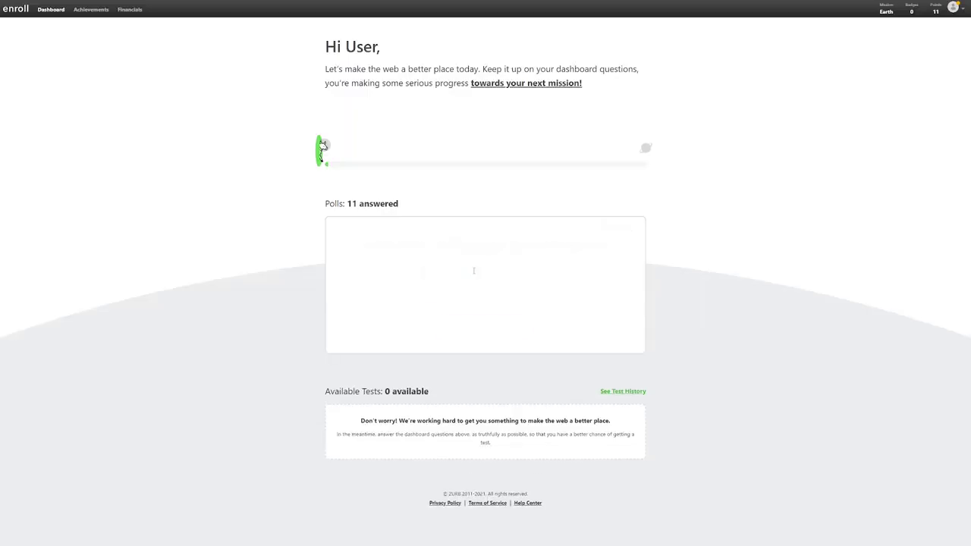
click(487, 327)
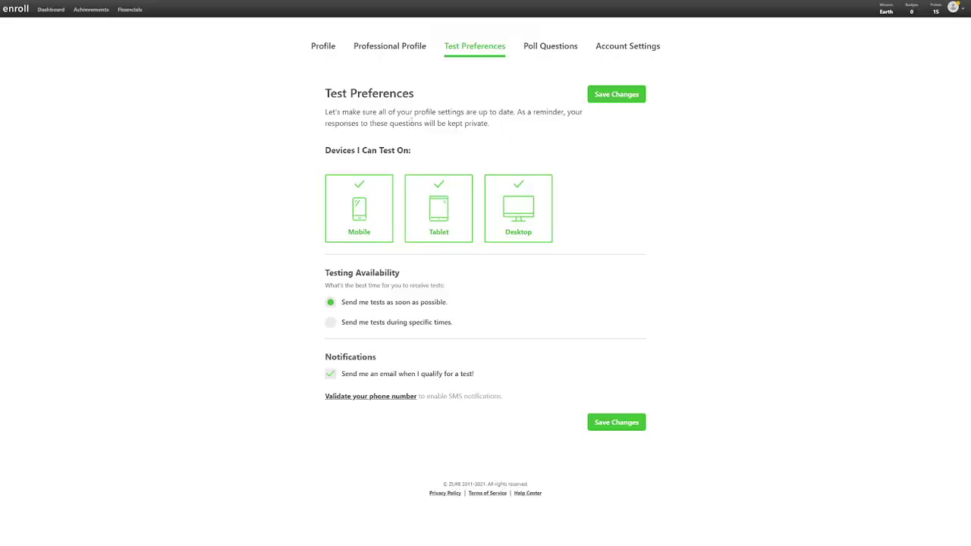
Check the Test Preferences page, briefly highlighting part of the privacy sentence
drag(410, 121, 488, 123)
click(510, 139)
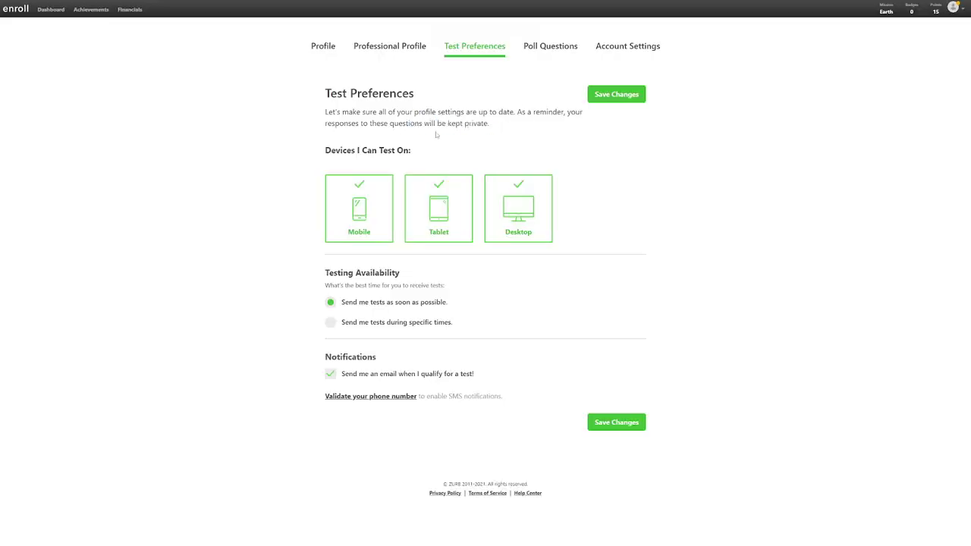